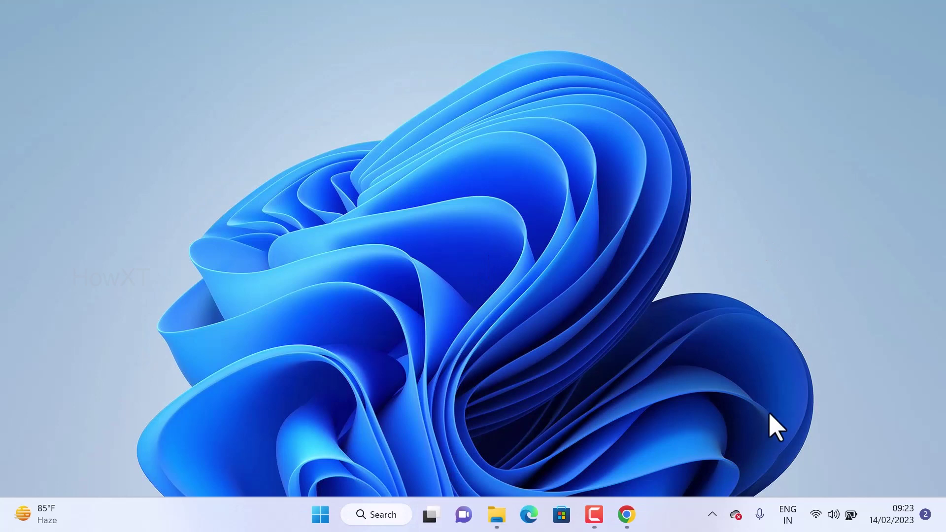
# - Minimize Chrome, launch Run from Start search, and replace its Open field with 'appdata'
pyautogui.click(627, 515)
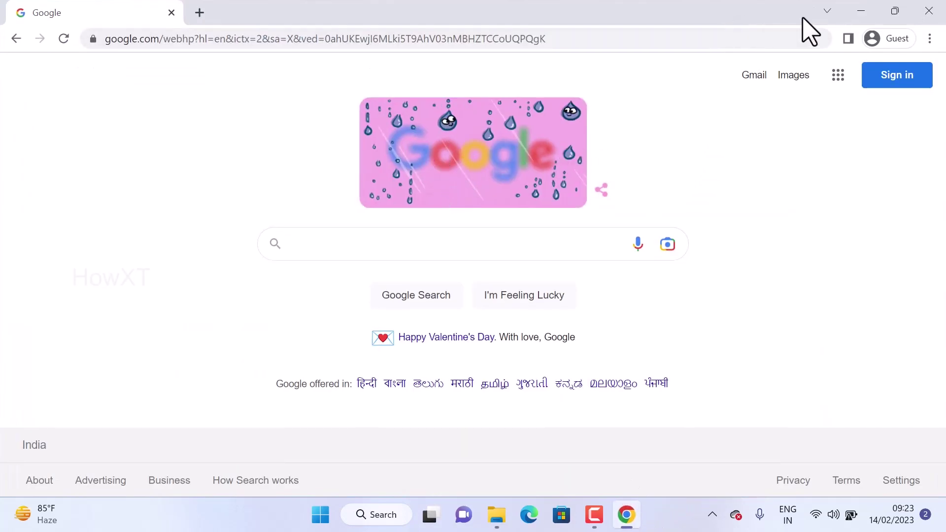
pyautogui.click(864, 15)
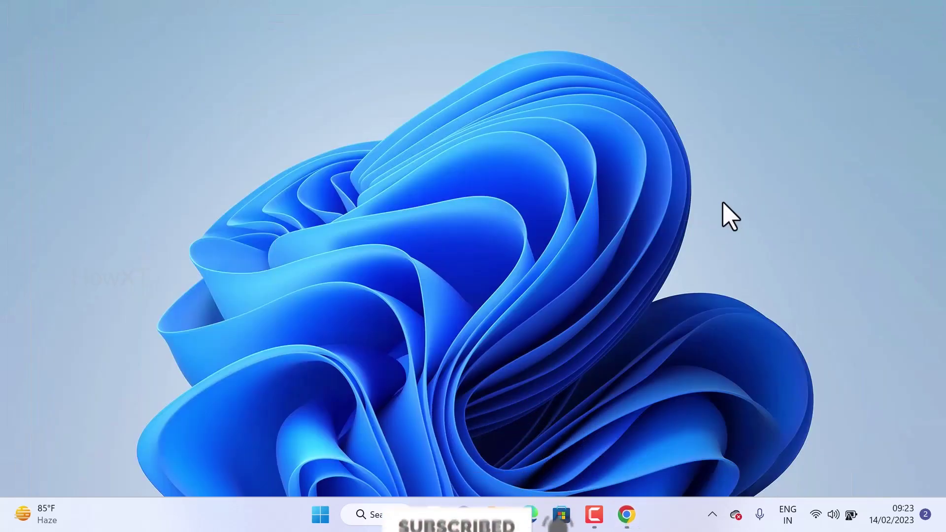
pyautogui.click(321, 515)
pyautogui.write('run')
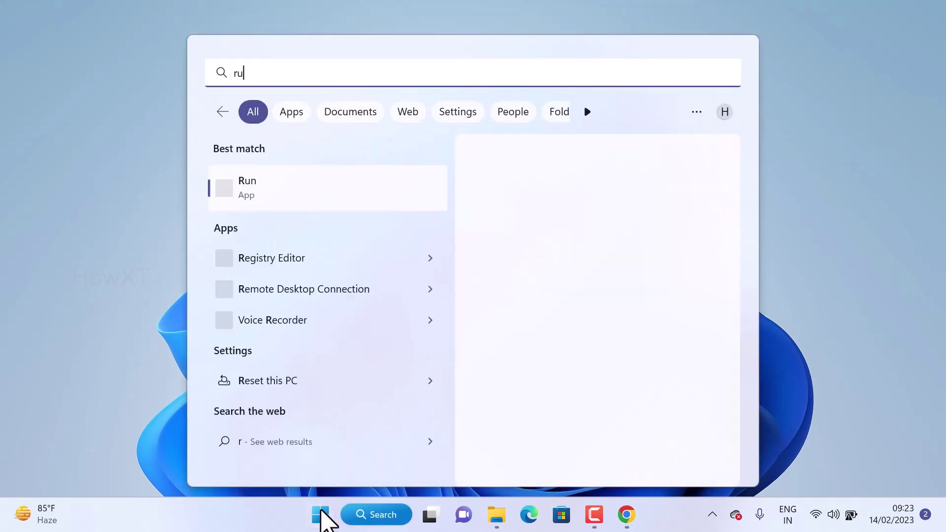
pyautogui.click(228, 197)
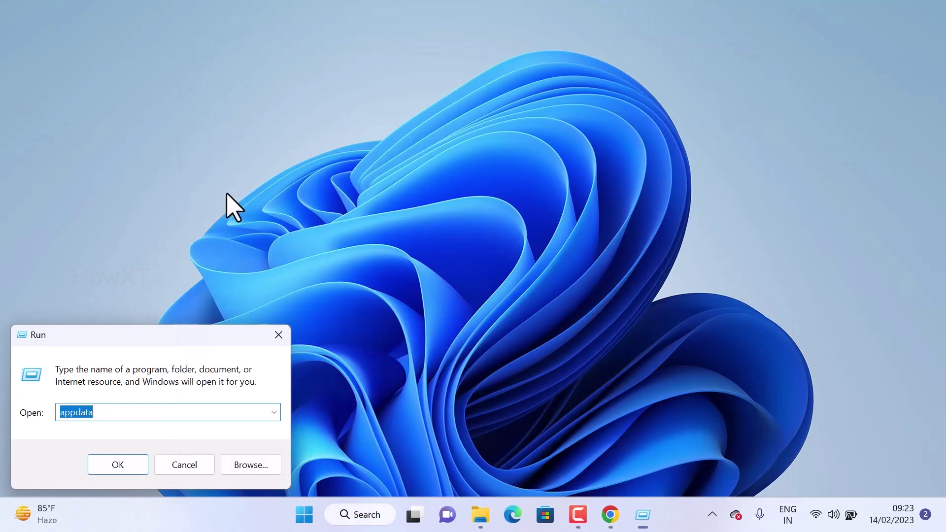
pyautogui.press('End')
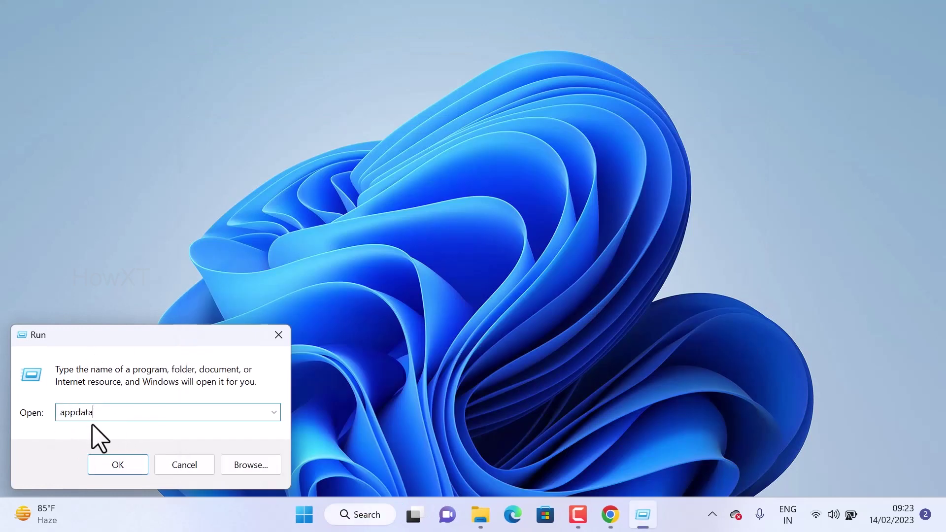
pyautogui.moveTo(103, 414); pyautogui.dragTo(1, 409)
pyautogui.write('appda')
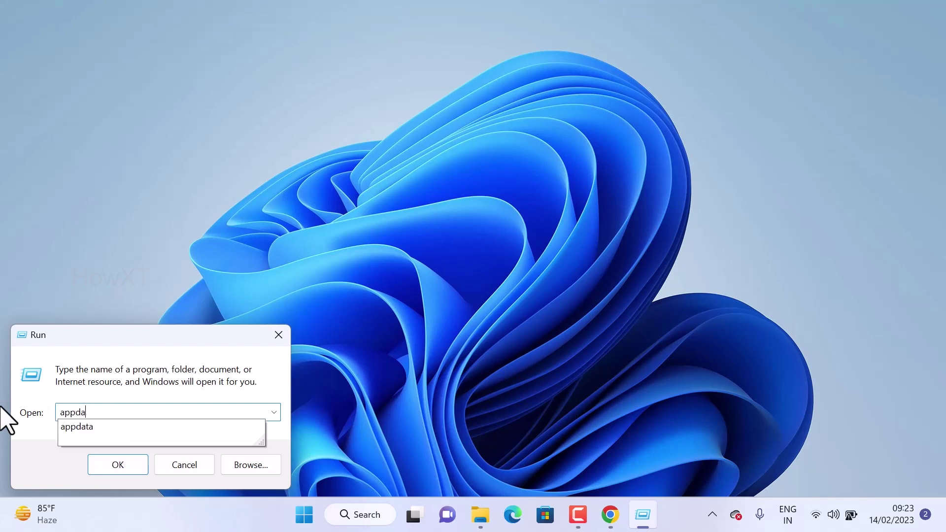
pyautogui.write('ta')
# - Open the appdata folder and drill into Local > Google > Chrome
pyautogui.click(121, 468)
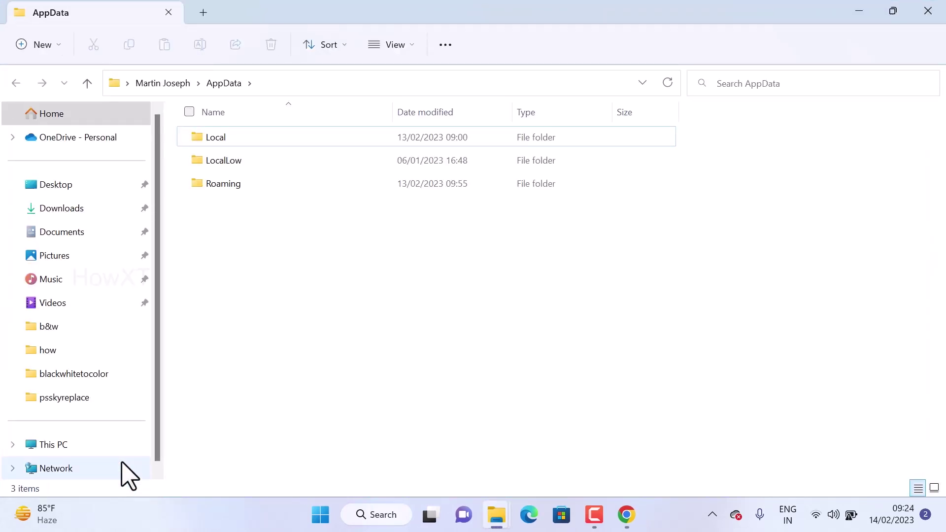
pyautogui.doubleClick(215, 142)
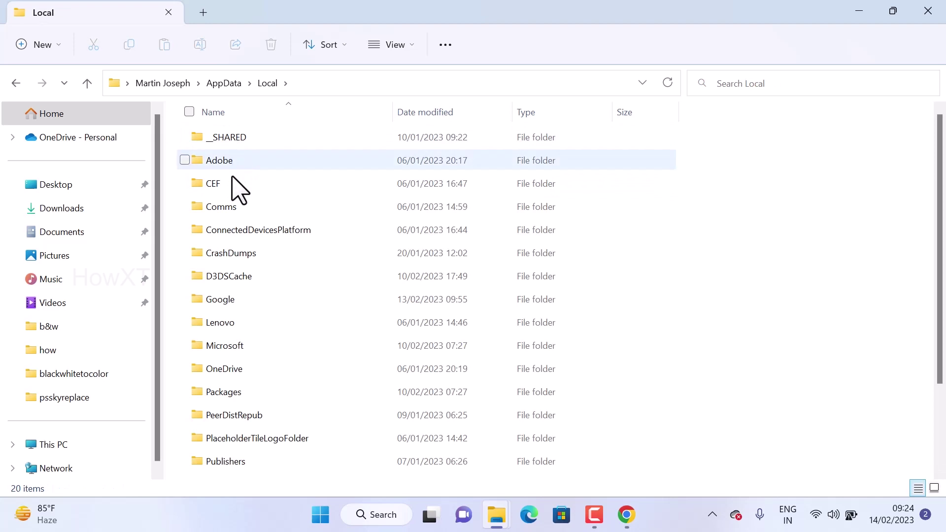
pyautogui.doubleClick(218, 305)
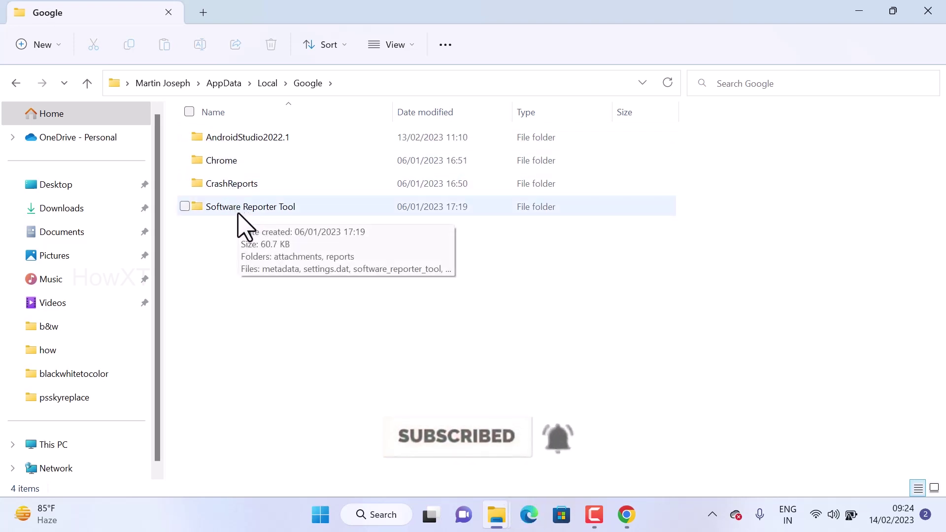
pyautogui.doubleClick(221, 163)
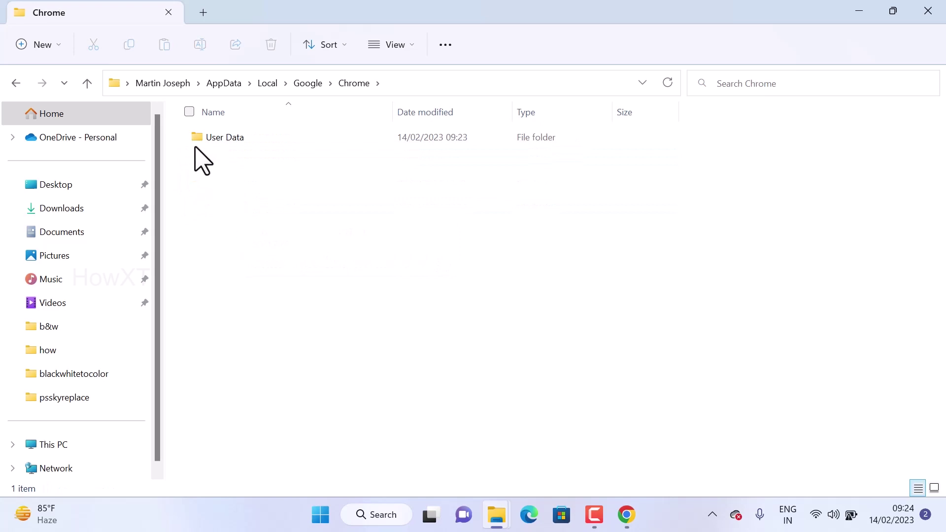
# - Rename the User Data folder to 'User Data124' and close File Explorer
pyautogui.click(234, 142)
pyautogui.rightClick(236, 143)
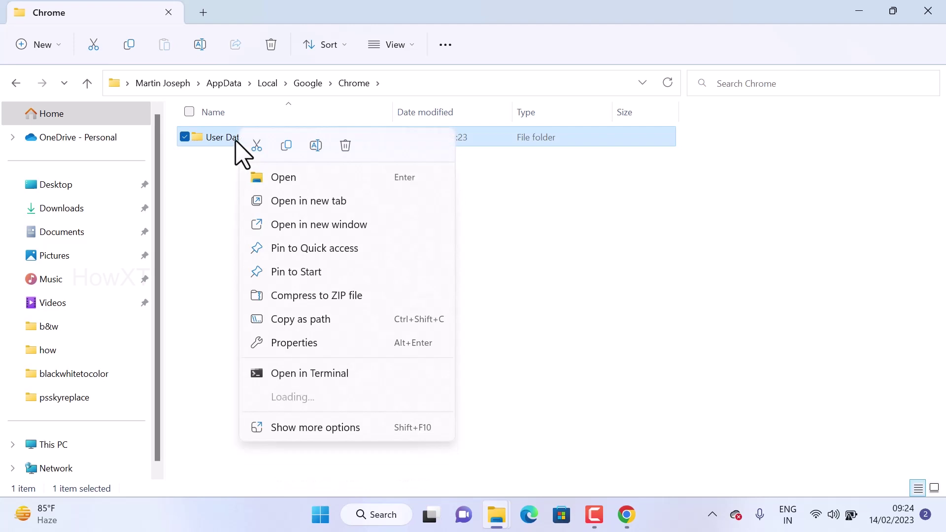
pyautogui.click(202, 261)
pyautogui.click(233, 141)
pyautogui.rightClick(233, 141)
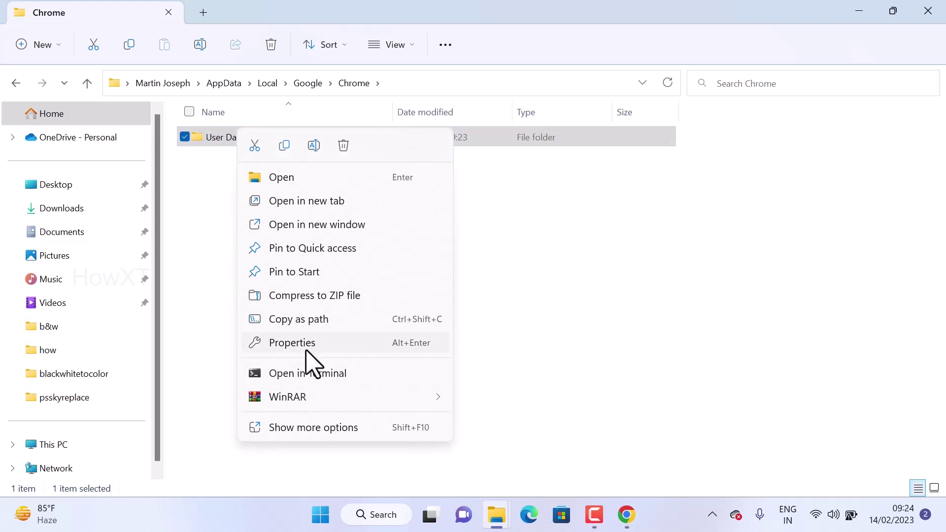
pyautogui.click(311, 428)
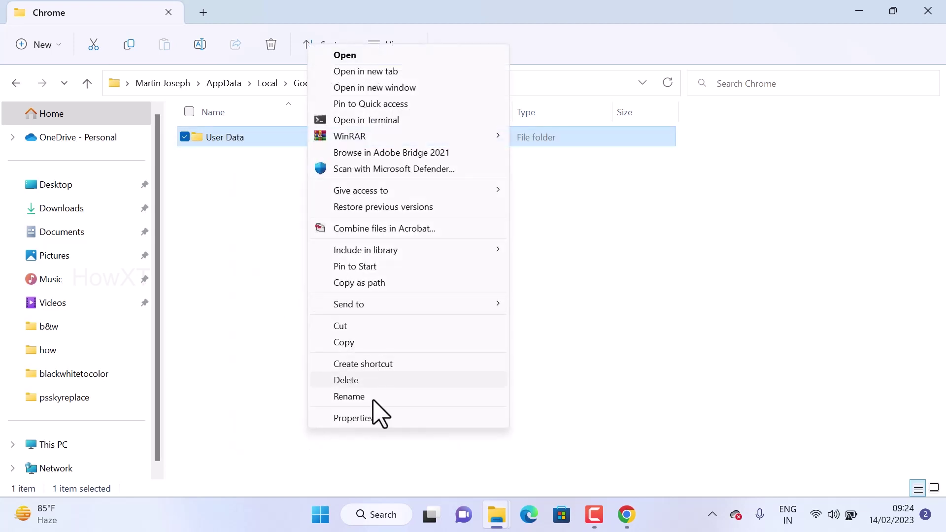
pyautogui.click(366, 399)
pyautogui.click(263, 139)
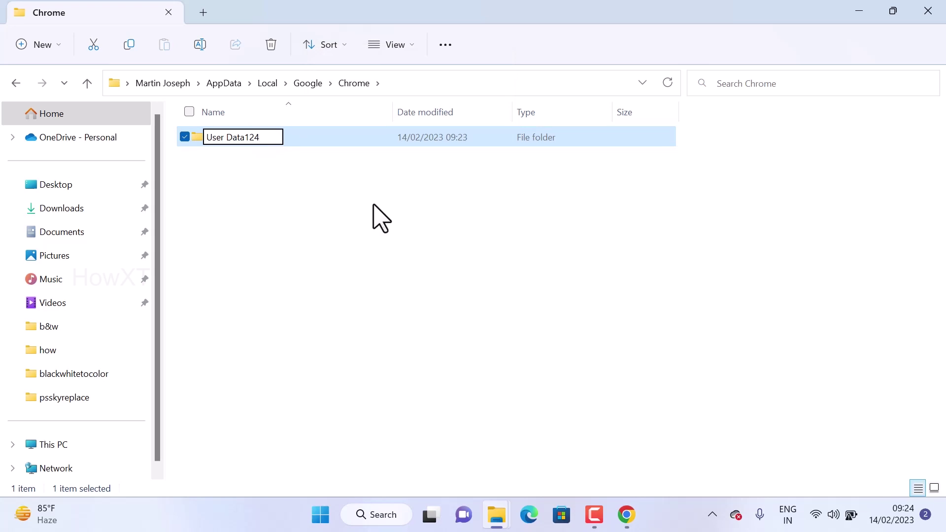
pyautogui.press('Escape')
pyautogui.click(928, 10)
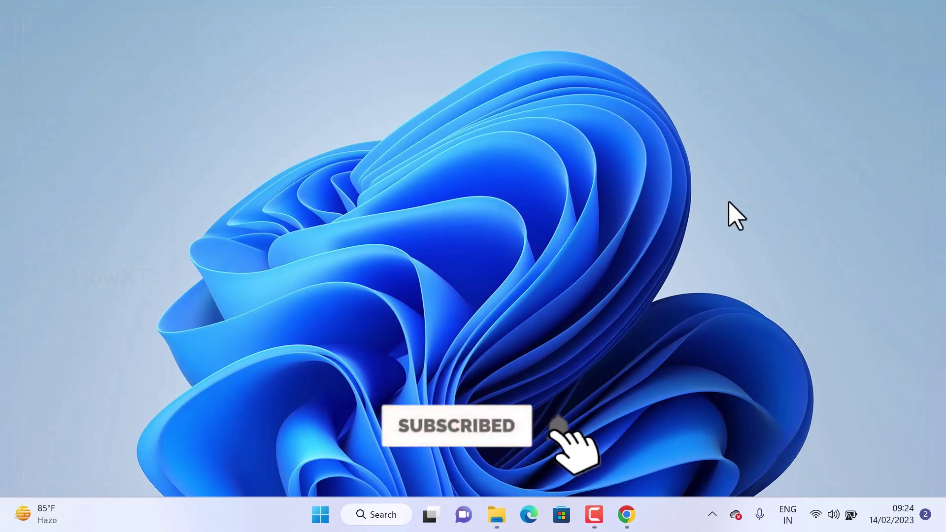
# - Restore Chrome, search 'google' from the address bar, and go to the Google homepage
pyautogui.click(626, 515)
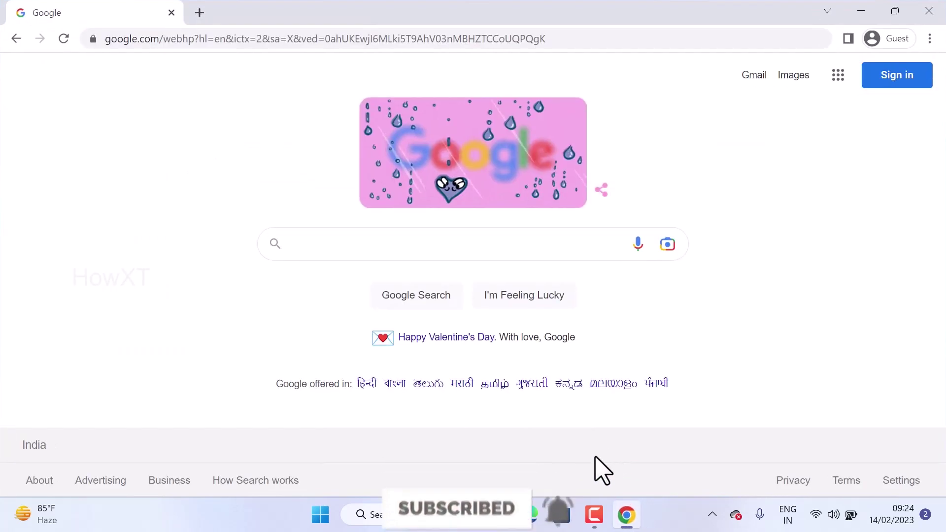
pyautogui.click(231, 40)
pyautogui.write('google')
pyautogui.press('Return')
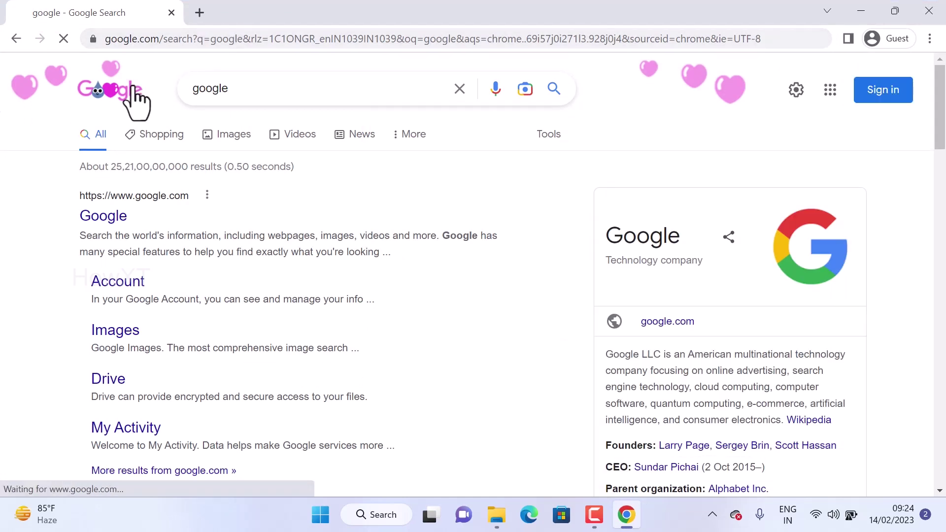
pyautogui.click(129, 90)
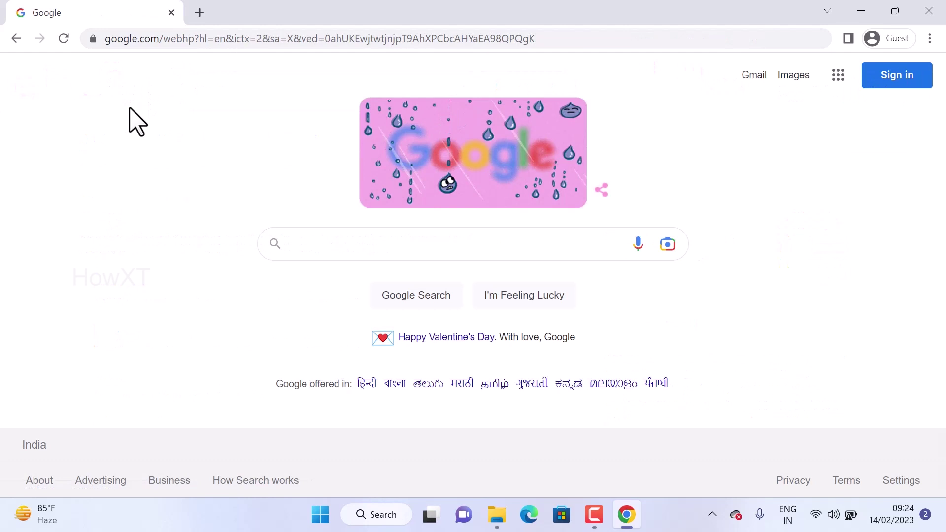
# - In a new tab, search 'google extesnsion' and open the Chrome Web Store result
pyautogui.click(200, 13)
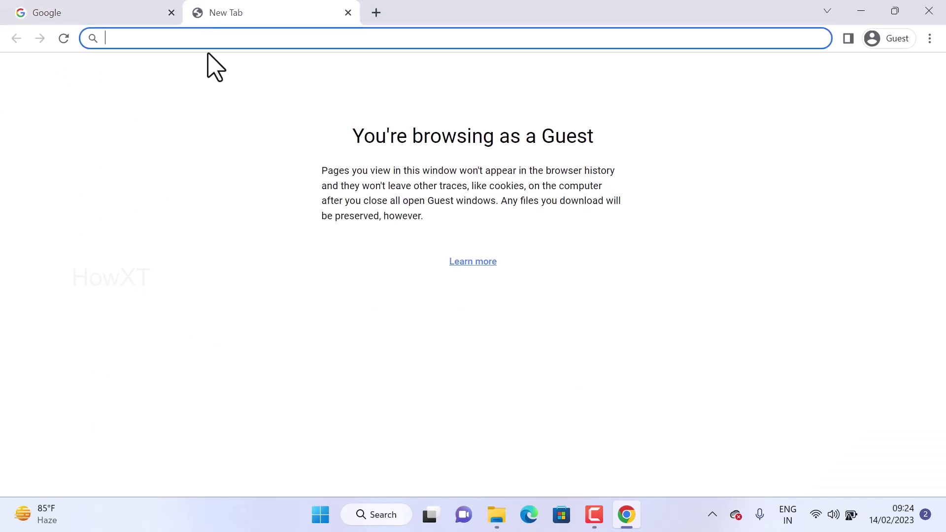
pyautogui.write('google extesnsion')
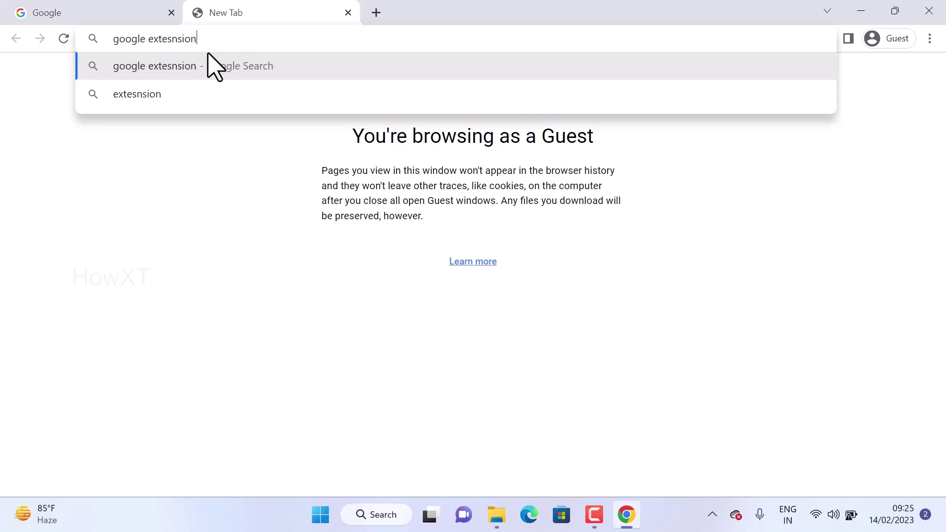
pyautogui.press('Return')
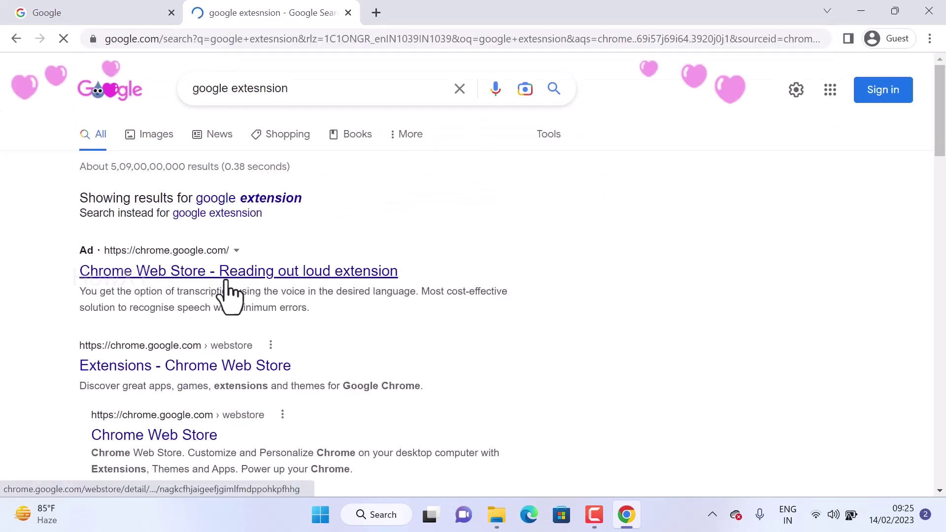
pyautogui.click(225, 281)
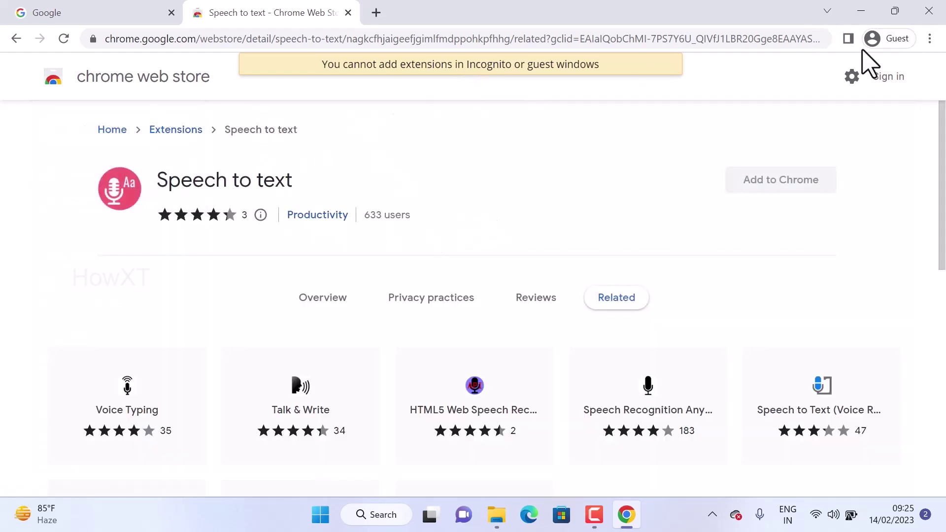
# - Go to Settings > About Chrome and relaunch to finish updating version 109.0.5414.120
pyautogui.click(930, 40)
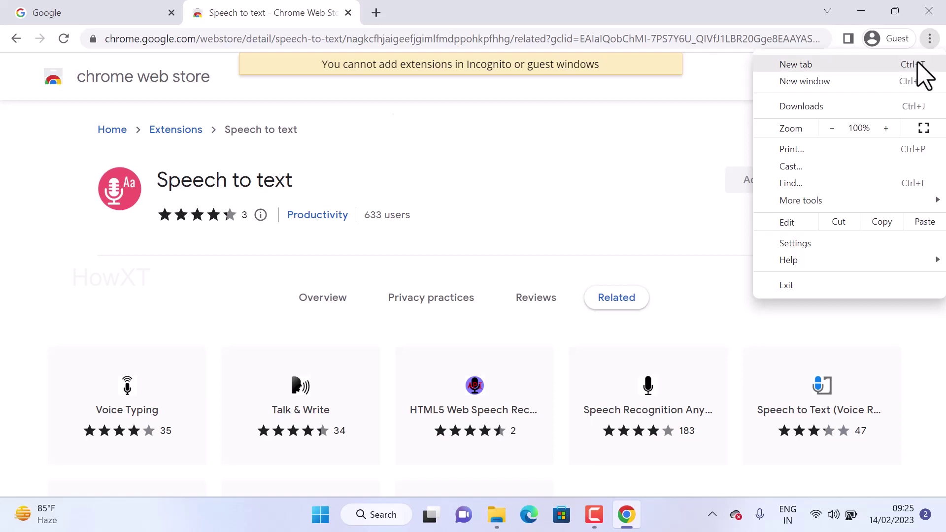
pyautogui.click(792, 243)
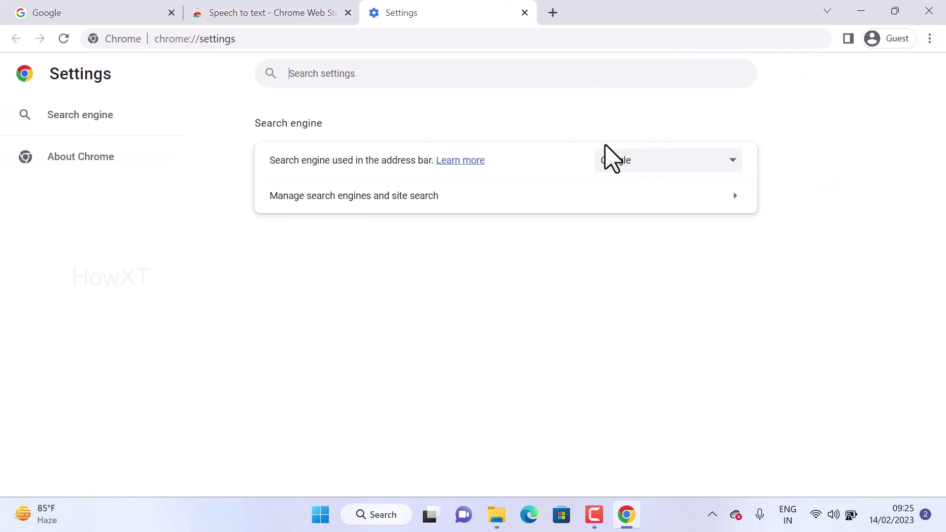
pyautogui.click(73, 162)
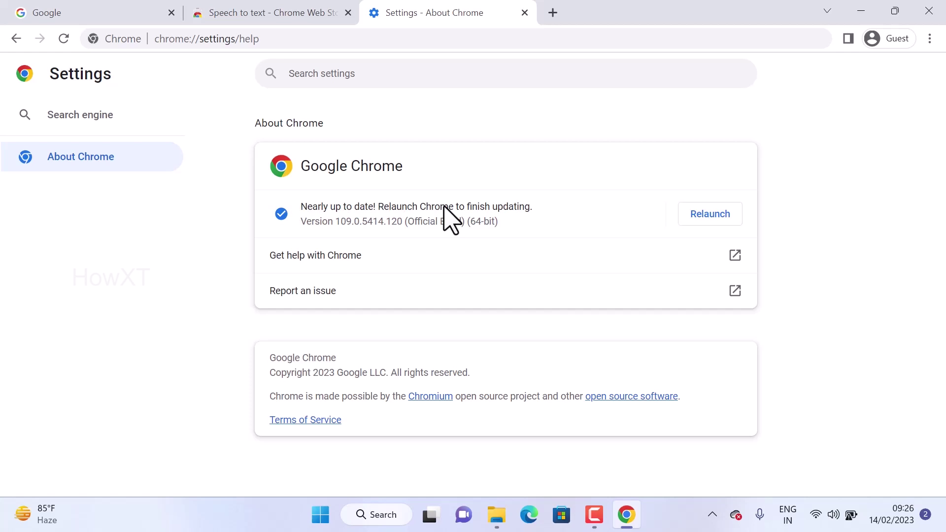
pyautogui.click(715, 221)
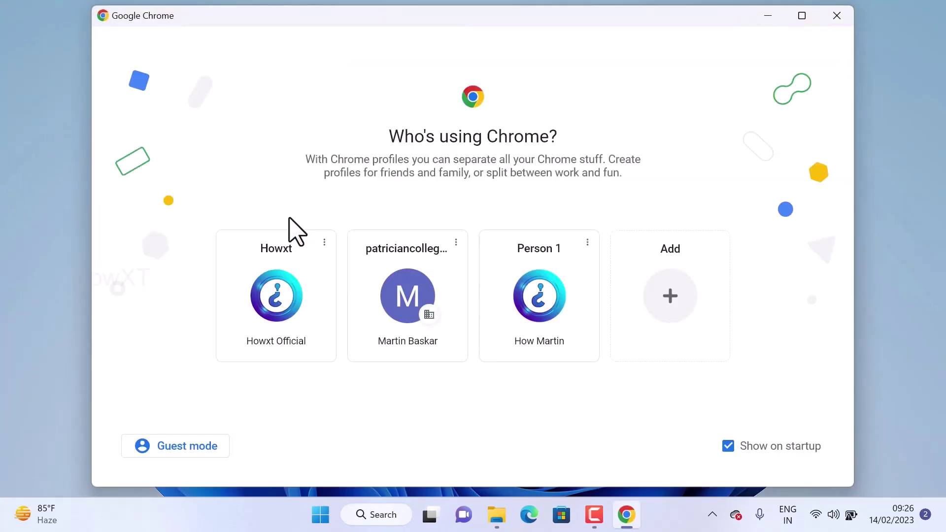
# - Close the 'Who's using Chrome' profile picker window
pyautogui.click(839, 15)
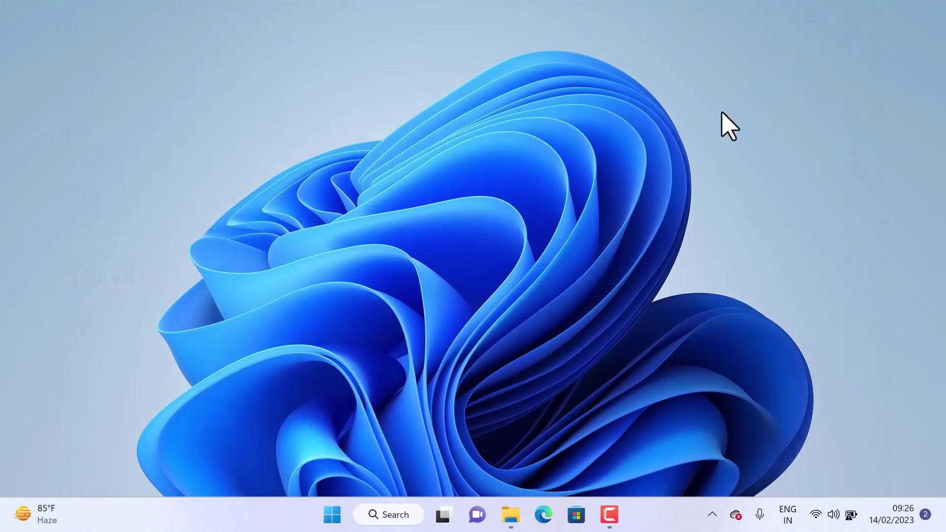